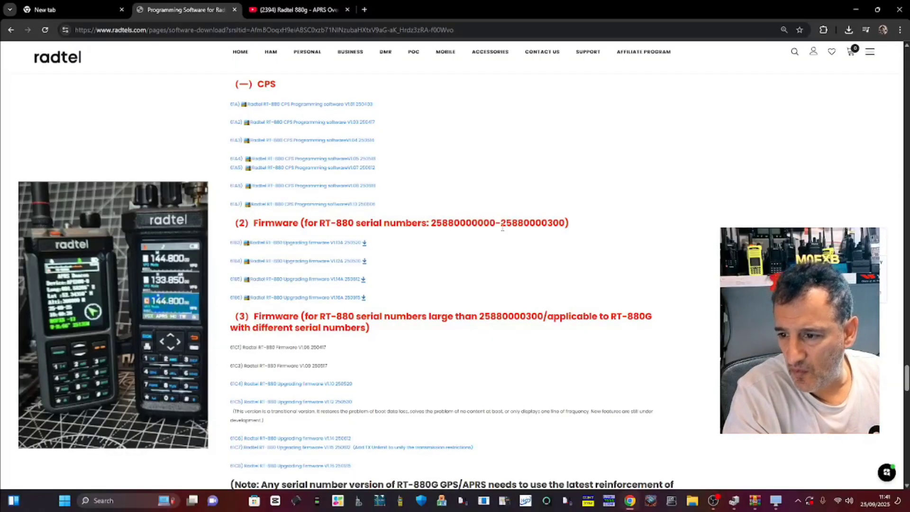
# Step: Scroll through the RT-880 firmware section of the Radtel download page
pyautogui.scroll(-3, 503, 227)
pyautogui.scroll(4, 474, 223)
pyautogui.scroll(-3, 475, 225)
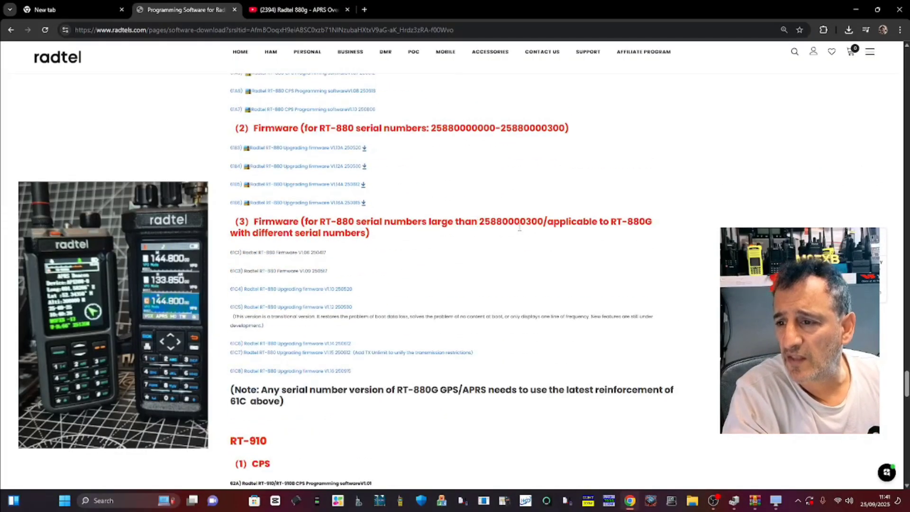
pyautogui.scroll(1, 563, 218)
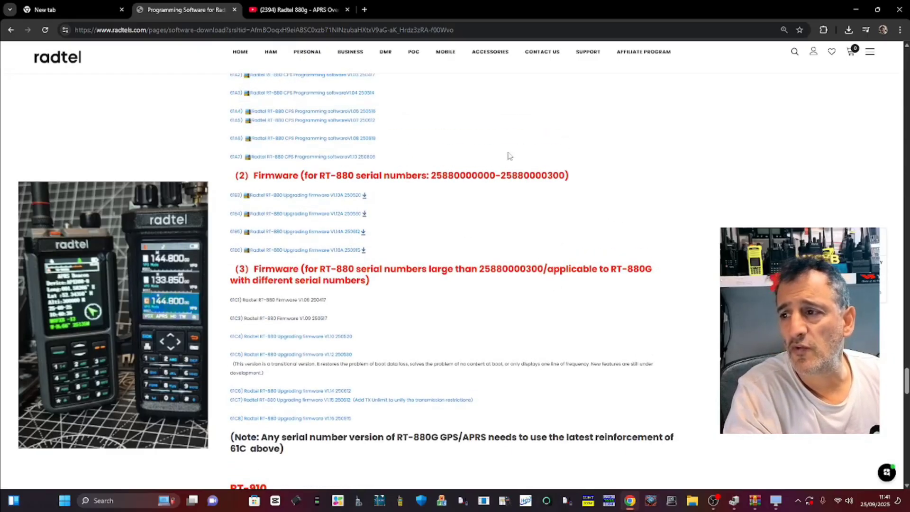
pyautogui.scroll(-1, 555, 168)
pyautogui.scroll(2, 505, 338)
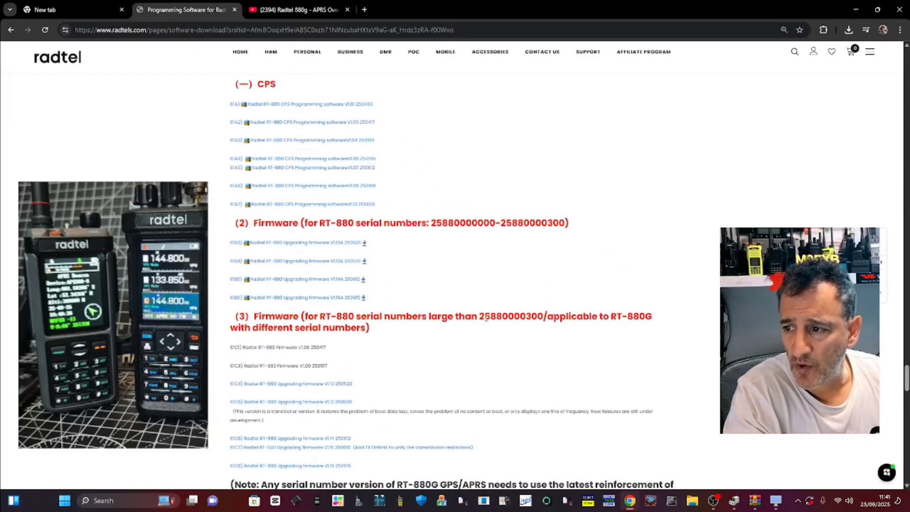
pyautogui.scroll(-2, 493, 302)
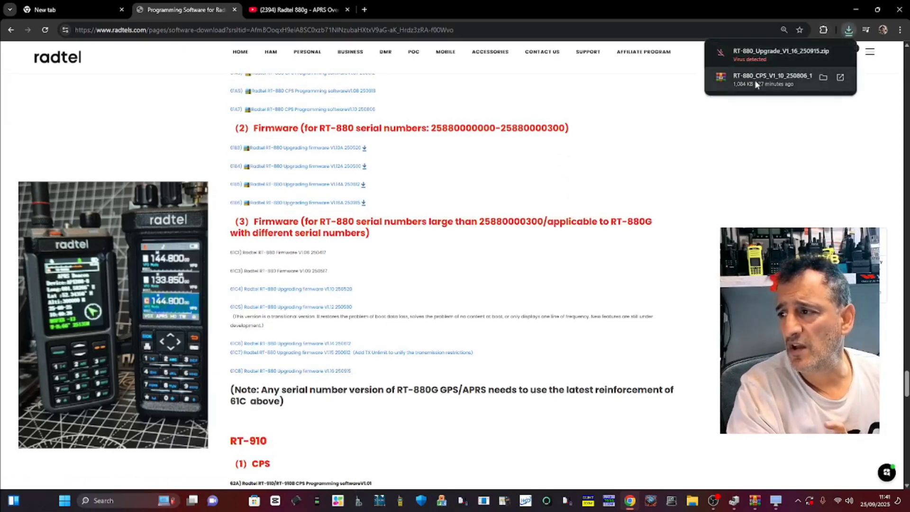
# Step: Open Windows Security via a 'sec' search, confirm Real-time protection is off, and minimise it
pyautogui.click(106, 502)
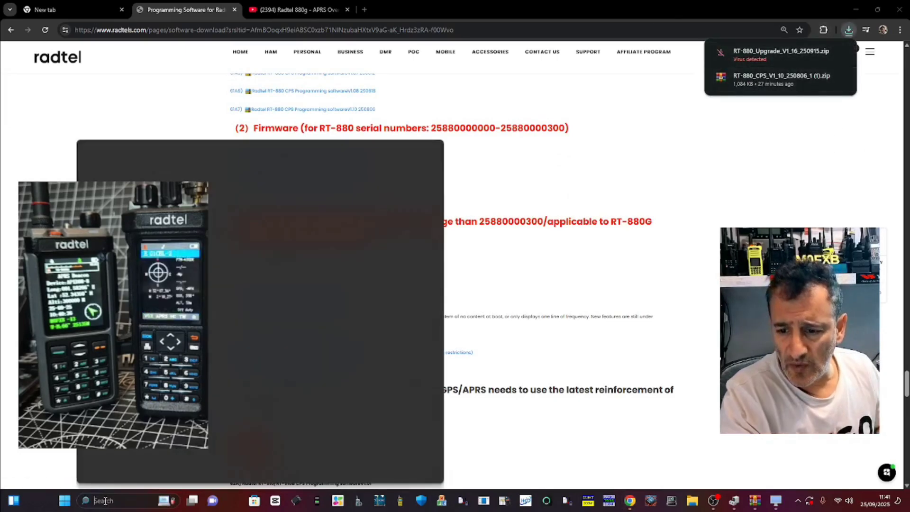
pyautogui.write('sec')
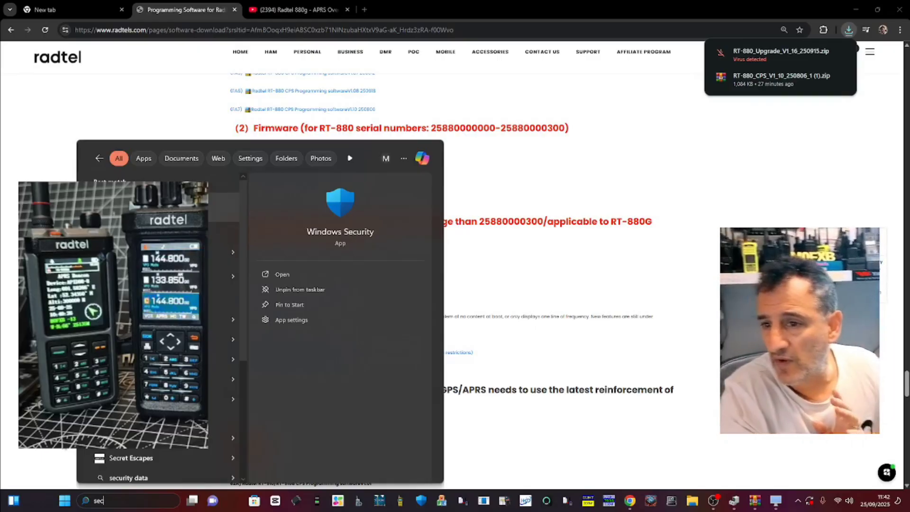
pyautogui.press('Return')
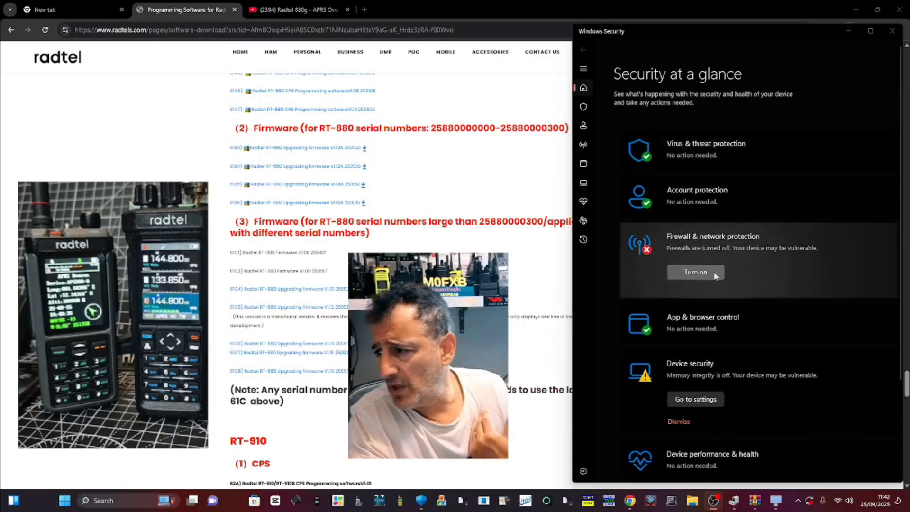
pyautogui.click(703, 146)
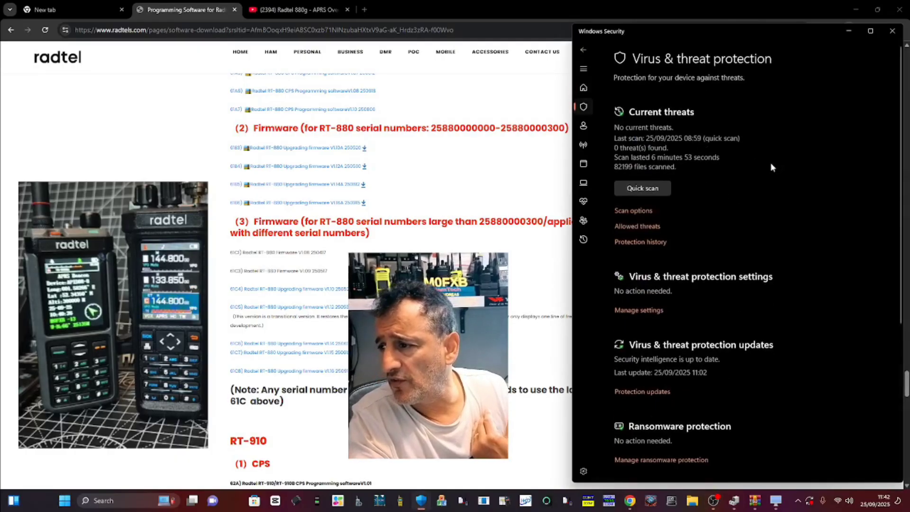
pyautogui.scroll(-3, 787, 189)
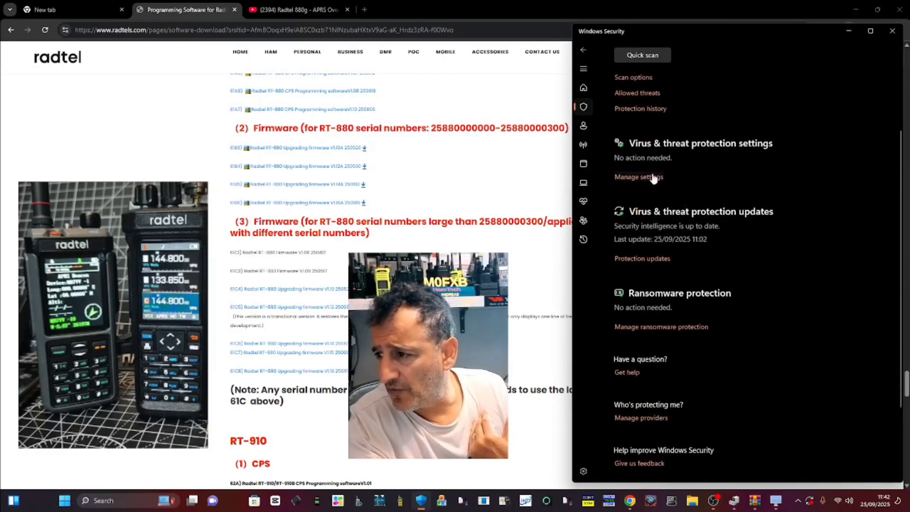
pyautogui.click(652, 178)
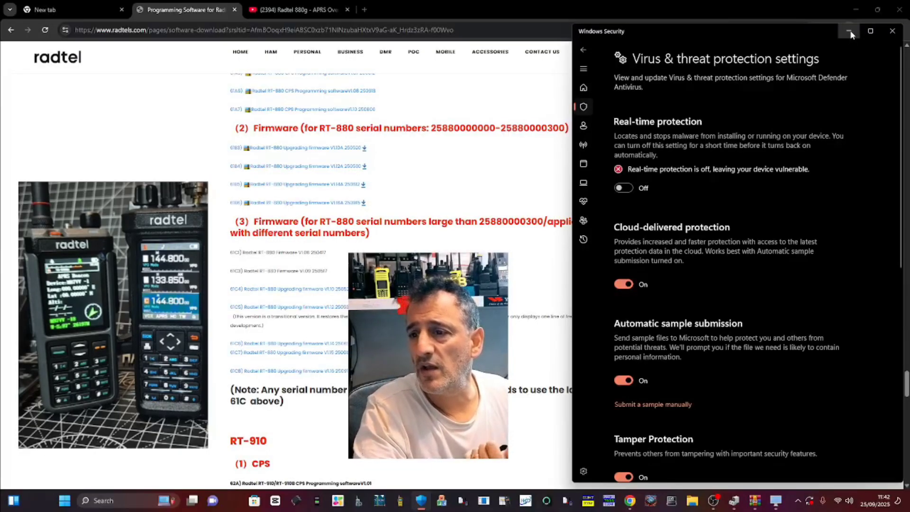
pyautogui.click(850, 32)
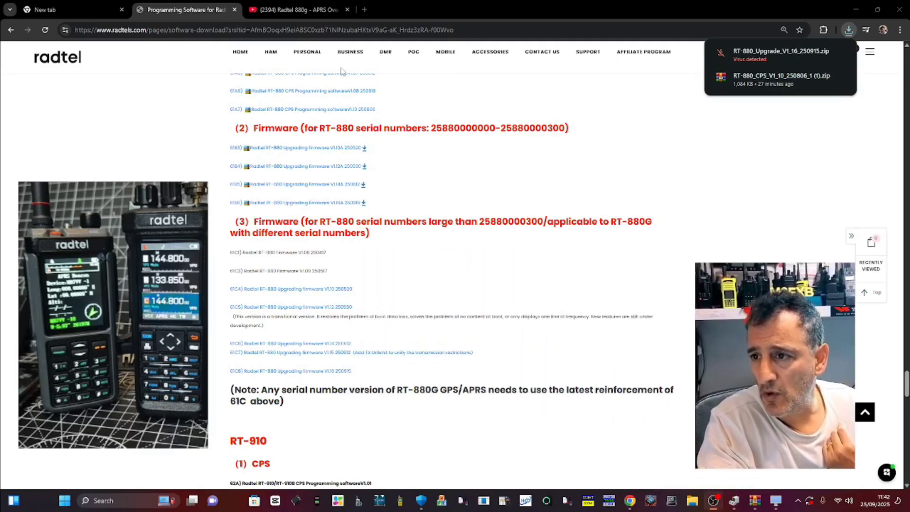
# Step: Download the 61C8 V1.16 upgrade zip and run the RT-880 Upgrade Tool from WinRAR anyway
pyautogui.click(317, 372)
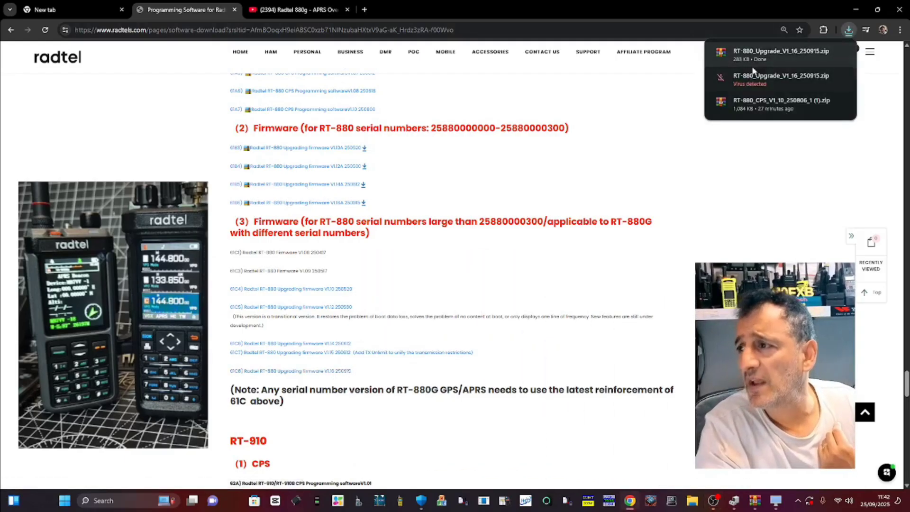
pyautogui.click(759, 55)
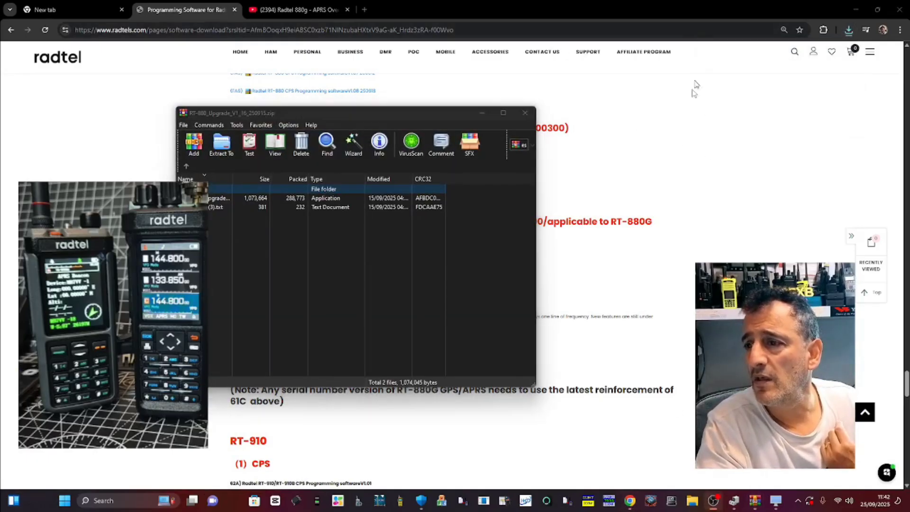
pyautogui.moveTo(439, 117); pyautogui.dragTo(513, 106)
pyautogui.doubleClick(315, 190)
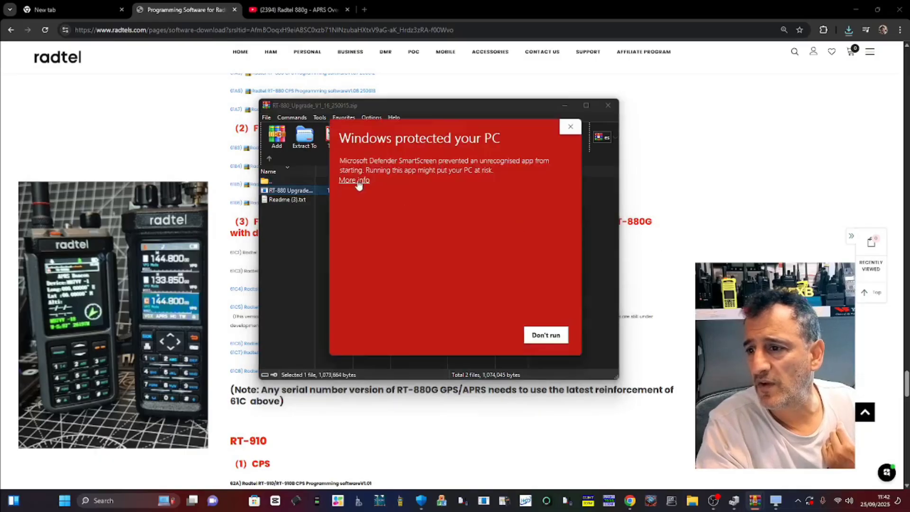
pyautogui.click(355, 180)
pyautogui.click(479, 331)
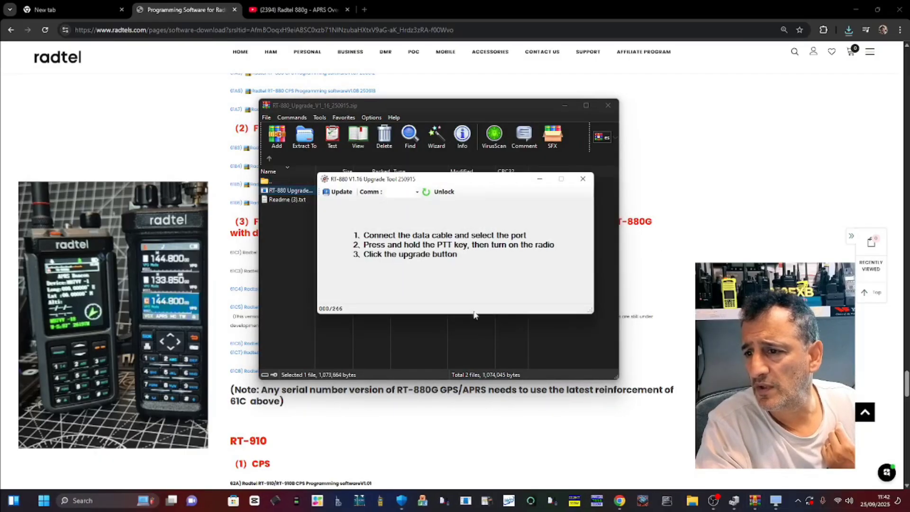
# Step: Set the upgrade tool's port to COM3, then minimise it and the WinRAR window
pyautogui.click(417, 192)
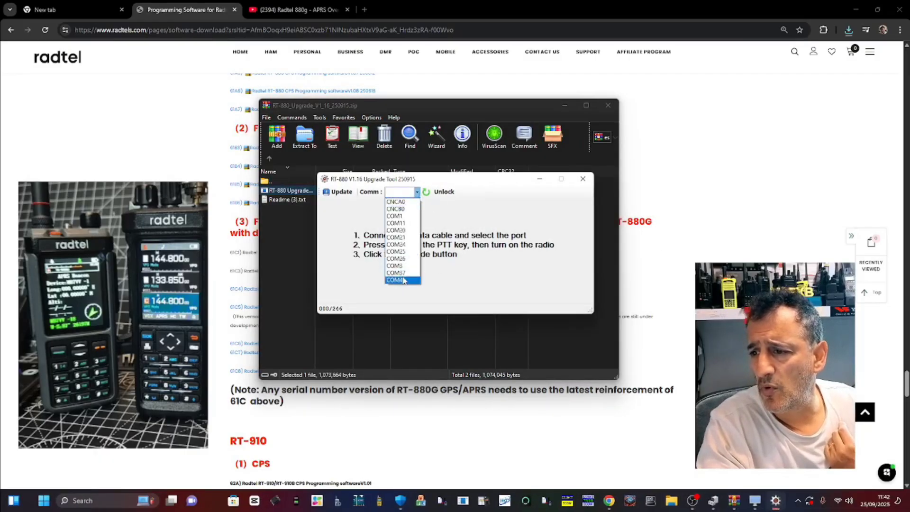
pyautogui.click(403, 269)
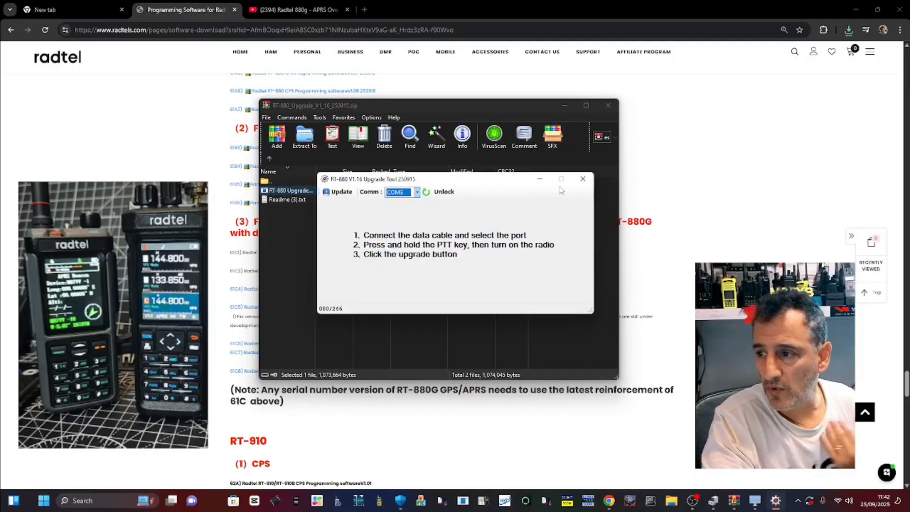
pyautogui.click(539, 179)
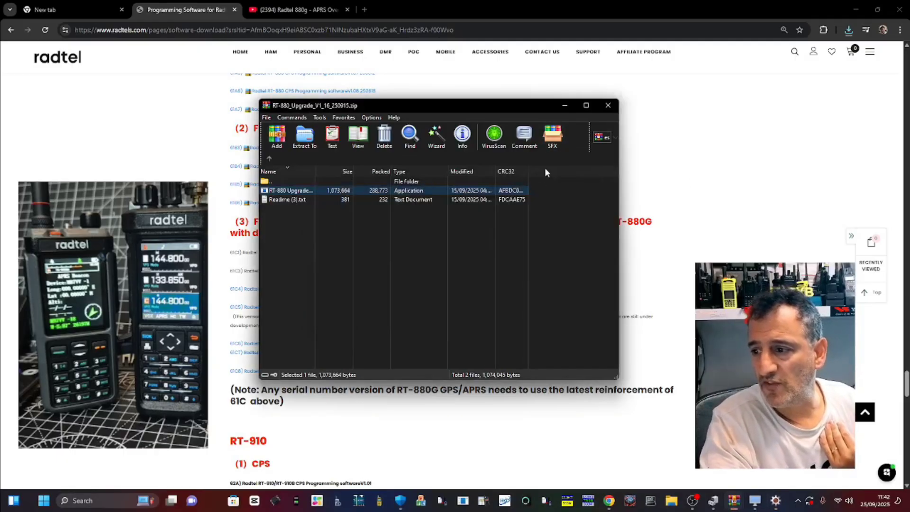
pyautogui.click(564, 107)
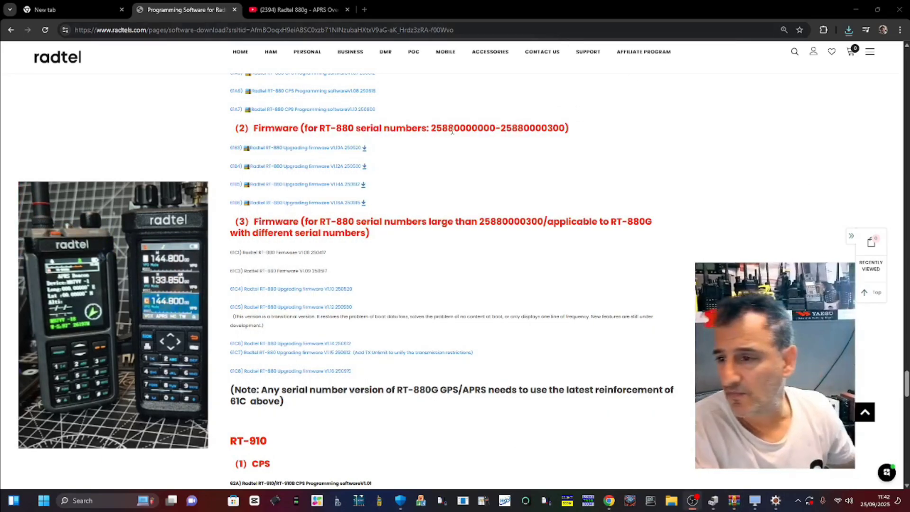
# Step: Scroll the download page around the RT-910B Bluetooth version section
pyautogui.scroll(4, 464, 145)
pyautogui.scroll(-20, 464, 145)
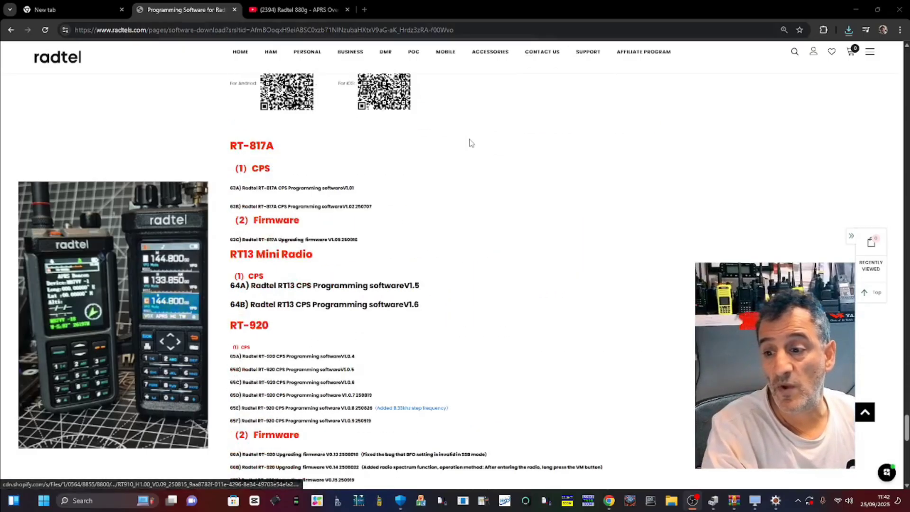
pyautogui.scroll(-6, 469, 137)
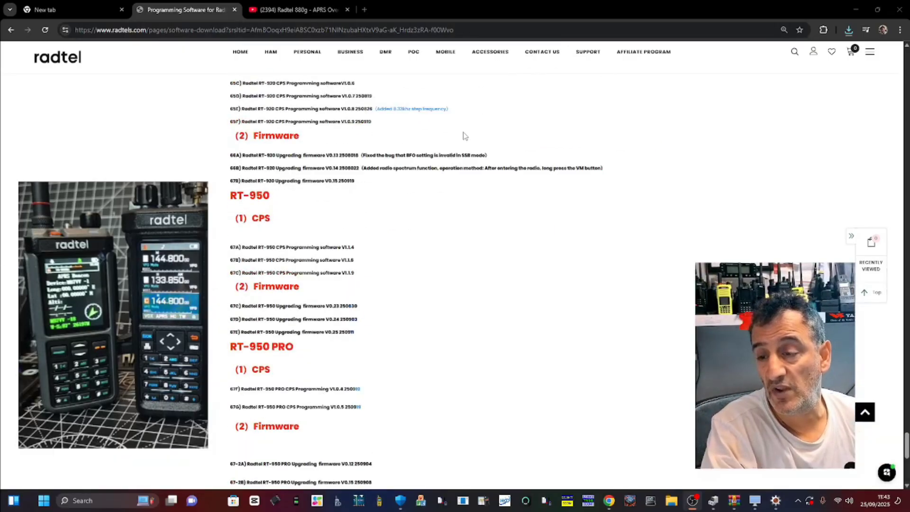
pyautogui.scroll(20, 464, 136)
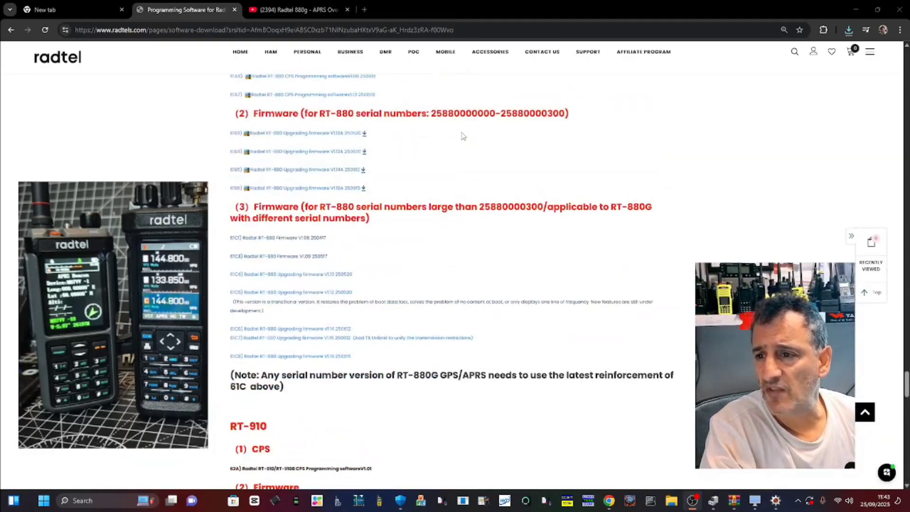
pyautogui.scroll(8, 464, 136)
pyautogui.scroll(-15, 464, 128)
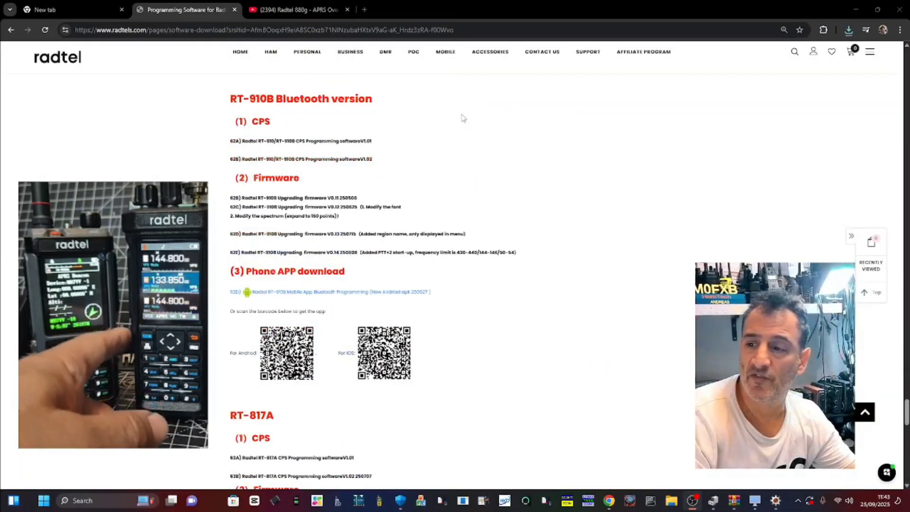
# Step: Restore RT-880 Program Software over the page and show its Extend APRS settings
pyautogui.click(755, 500)
pyautogui.moveTo(456, 79); pyautogui.dragTo(719, 103)
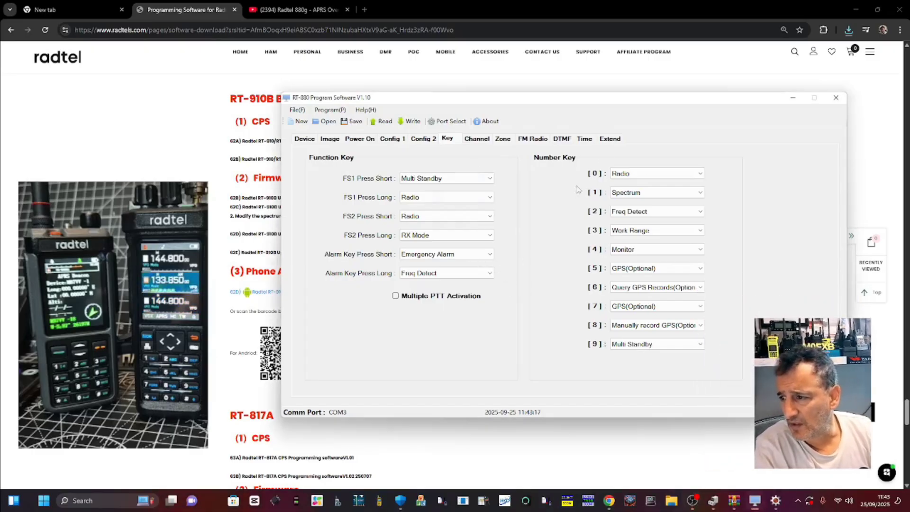
pyautogui.click(615, 139)
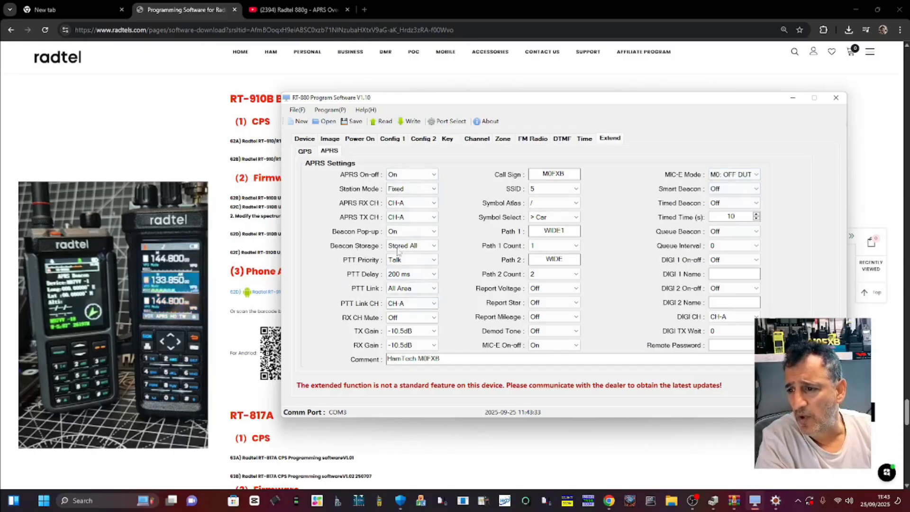
# Step: Keep Beacon Pop-up On, Beacon Storage Stored All and Path 1 Count at 1
pyautogui.click(430, 235)
pyautogui.click(431, 246)
pyautogui.click(432, 246)
pyautogui.click(438, 248)
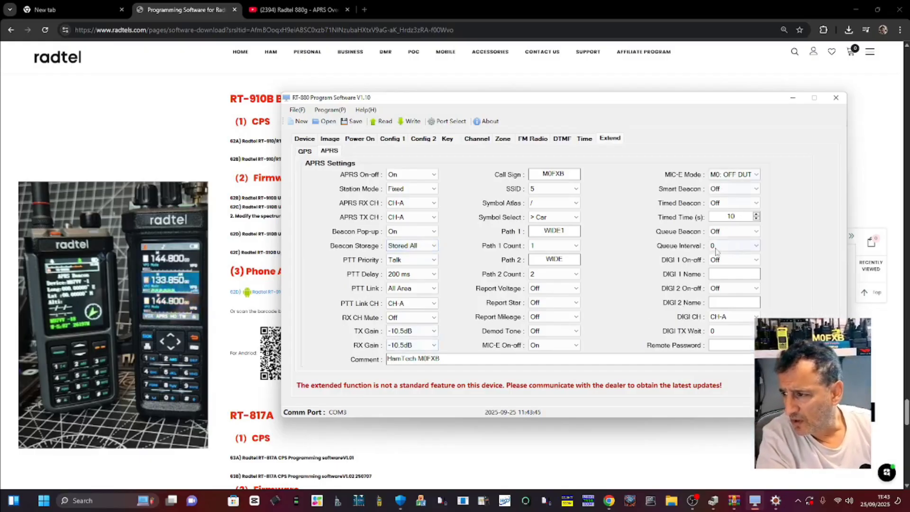
pyautogui.click(692, 500)
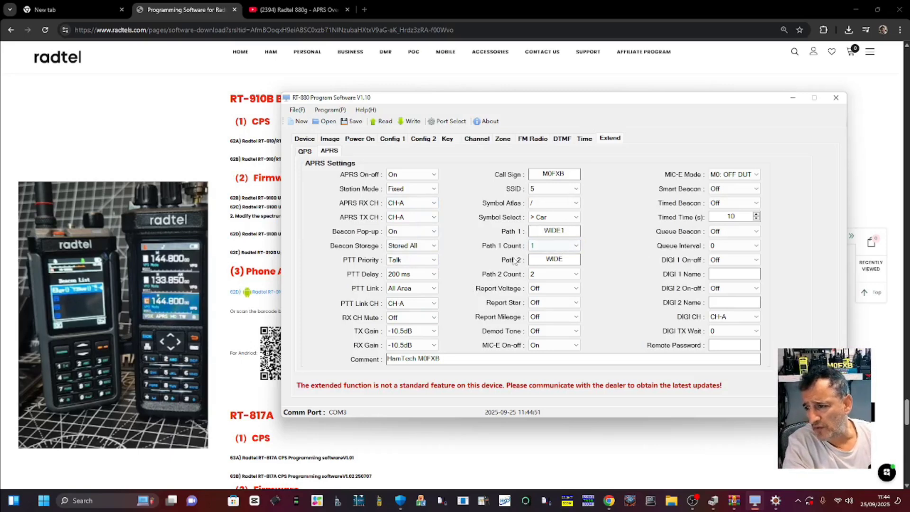
pyautogui.click(576, 246)
pyautogui.click(576, 246)
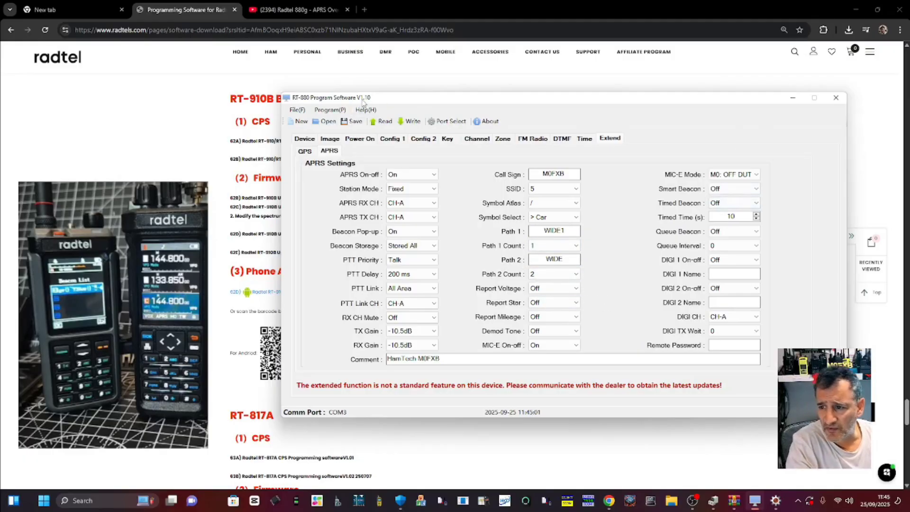
# Step: Minimise the RT-880 software and browse the RT-880/RT-880G CPS and firmware lists
pyautogui.click(793, 98)
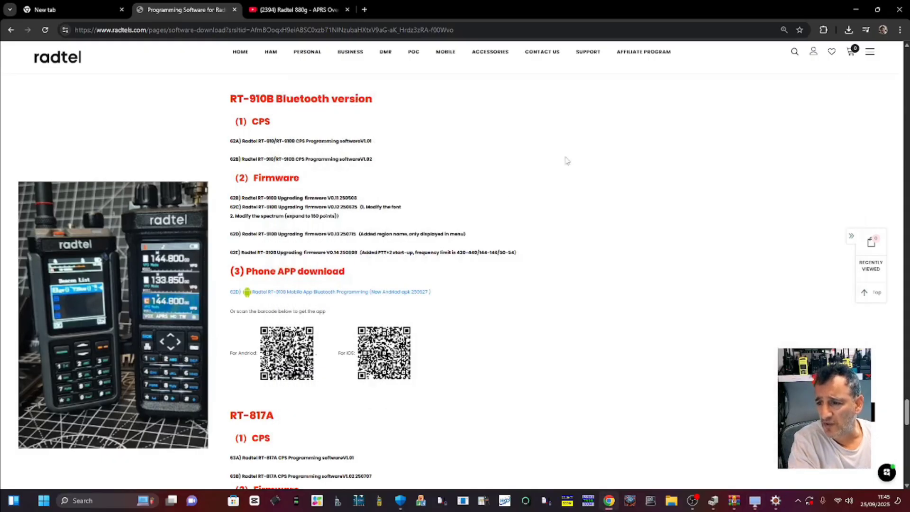
pyautogui.scroll(15, 558, 243)
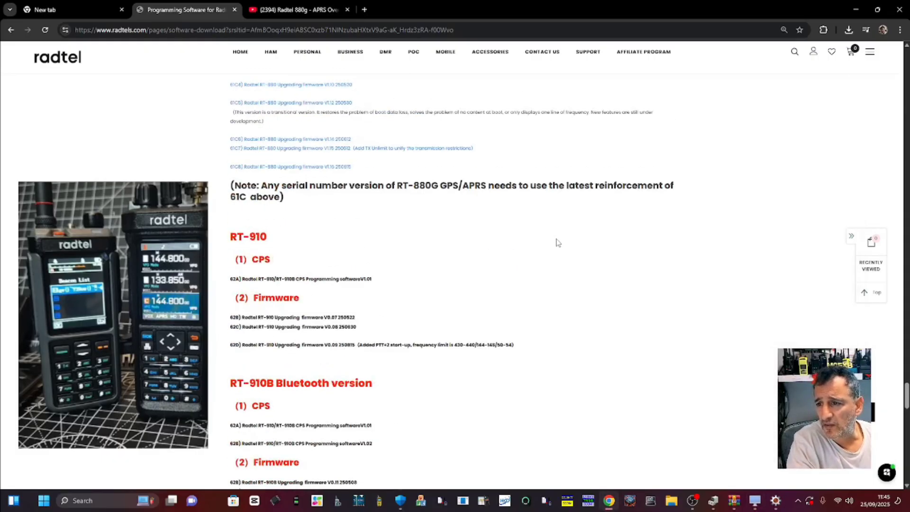
pyautogui.scroll(1, 558, 243)
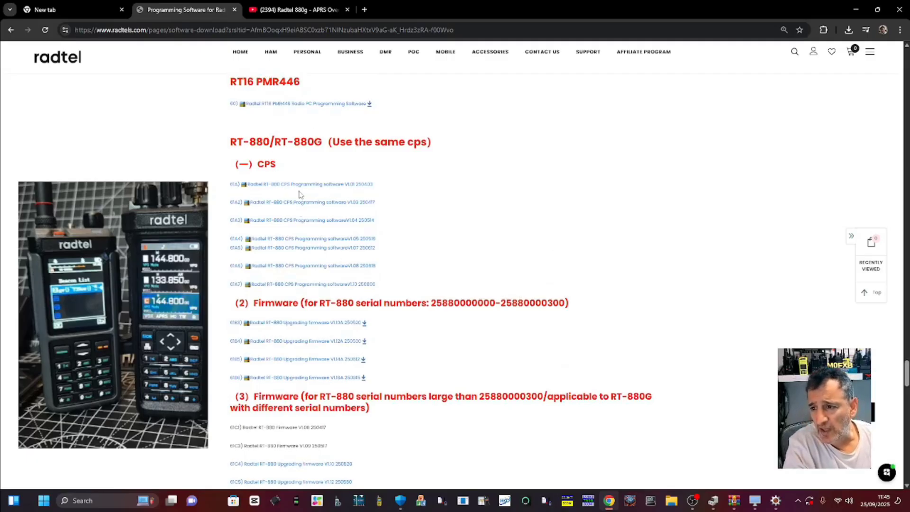
pyautogui.scroll(-3, 598, 257)
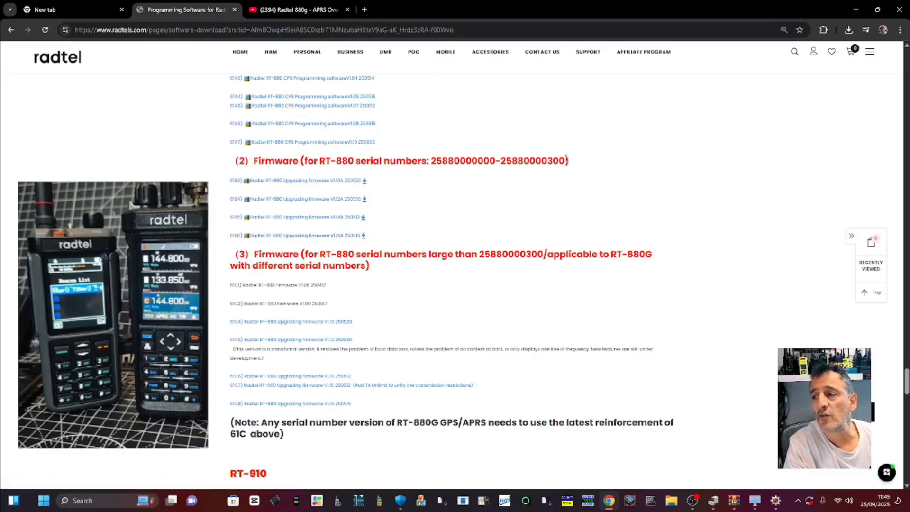
pyautogui.scroll(-2, 519, 194)
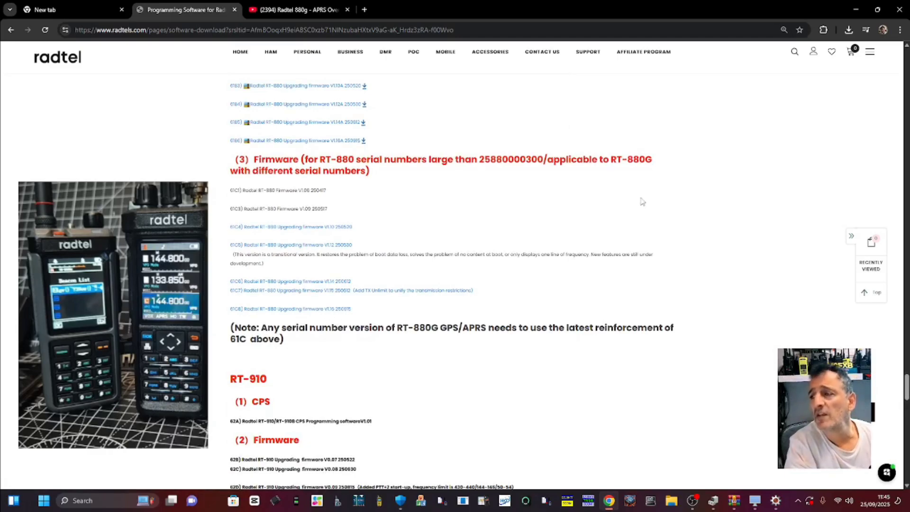
pyautogui.scroll(-3, 564, 235)
pyautogui.scroll(8, 566, 232)
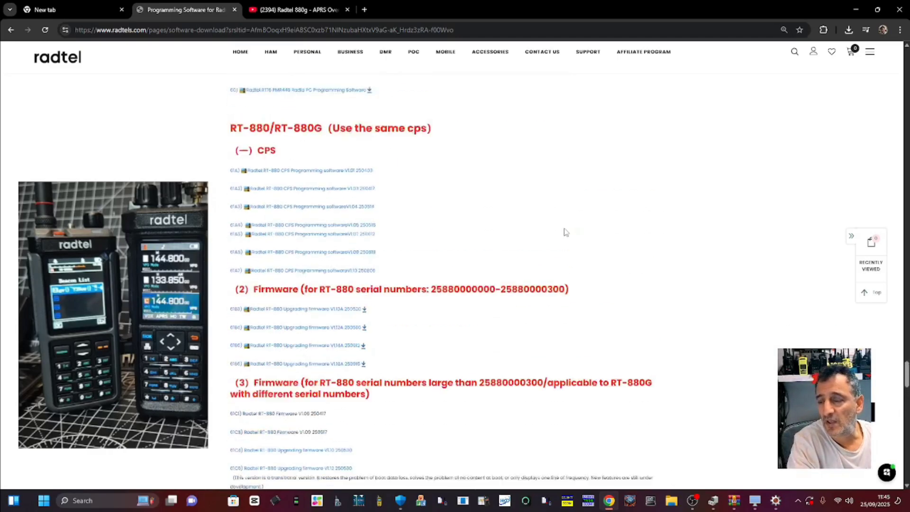
# Step: Bring the RT-950 CPS to the front showing its Area One channel list
pyautogui.click(544, 501)
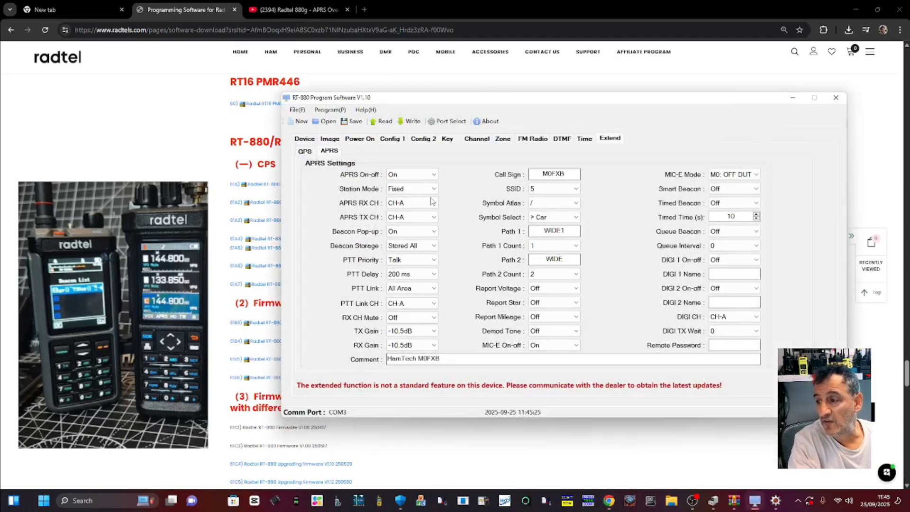
pyautogui.click(693, 501)
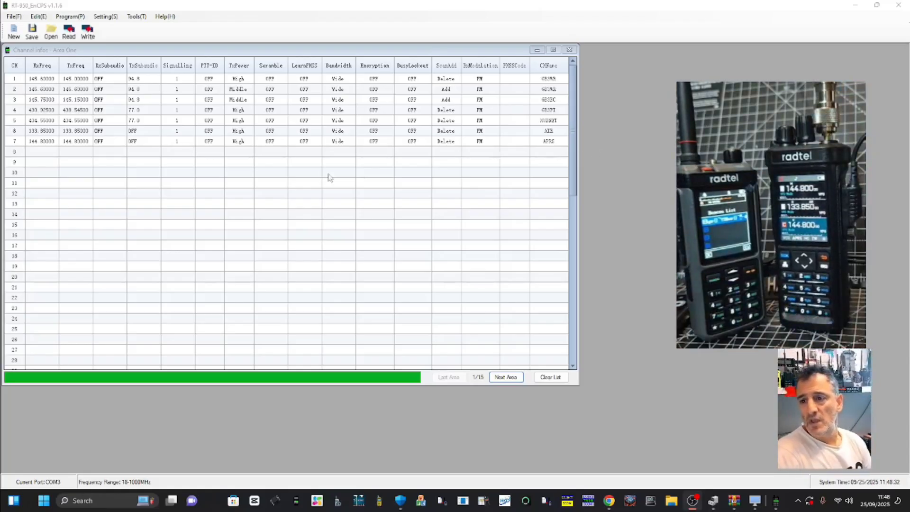
# Step: Open Edit > APRS Info in RT-950 CPS and move the dialog beside the channel list
pyautogui.click(652, 173)
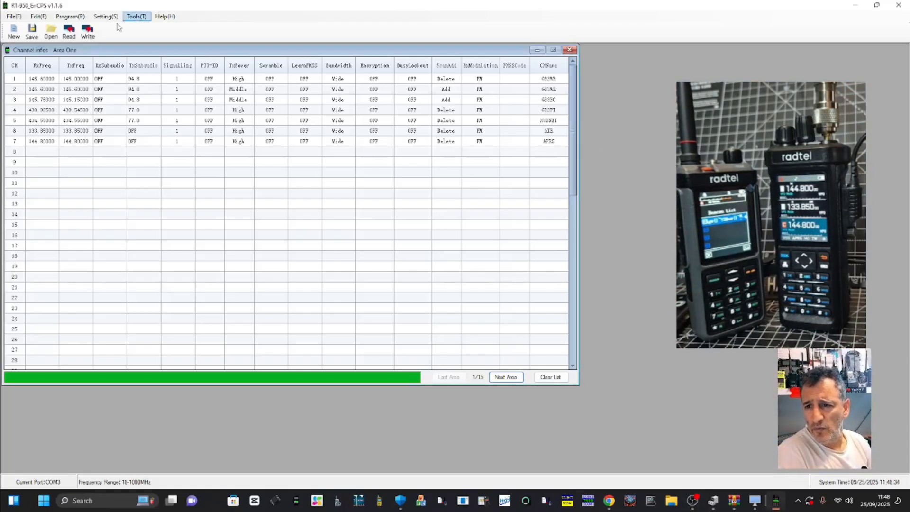
pyautogui.click(37, 17)
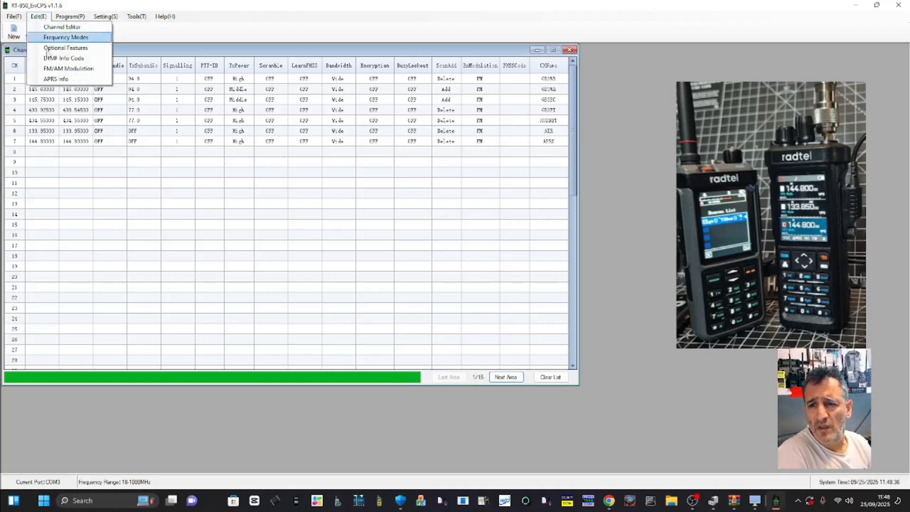
pyautogui.click(55, 78)
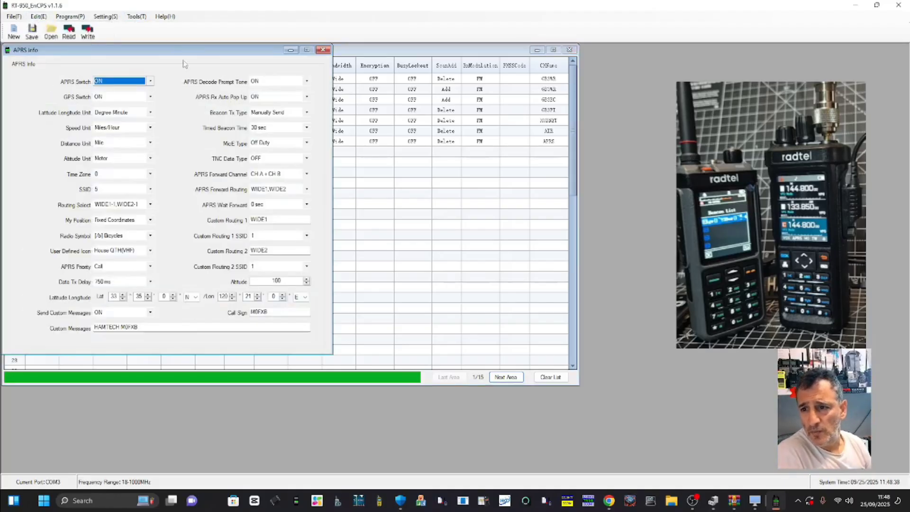
pyautogui.moveTo(186, 51); pyautogui.dragTo(269, 61)
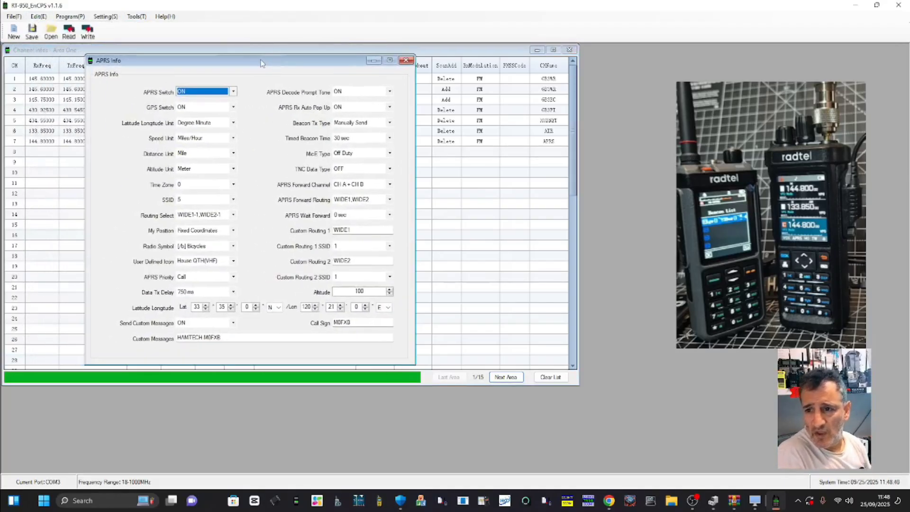
# Step: Keep APRS and GPS ON, forwarding WIDE1,WIDE2 on CH A + CH B, routing WIDE1-1,WIDE2-1
pyautogui.click(235, 92)
pyautogui.click(234, 107)
pyautogui.click(234, 107)
pyautogui.click(235, 107)
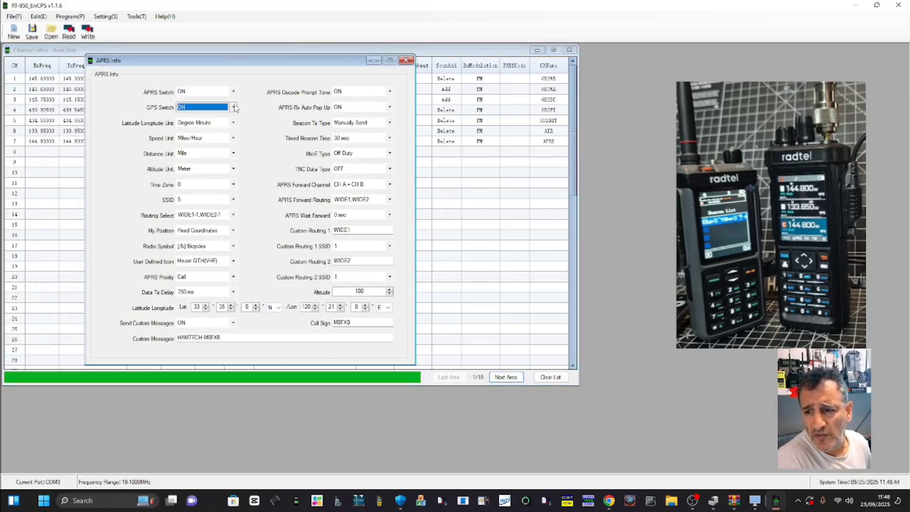
pyautogui.click(390, 199)
pyautogui.click(390, 200)
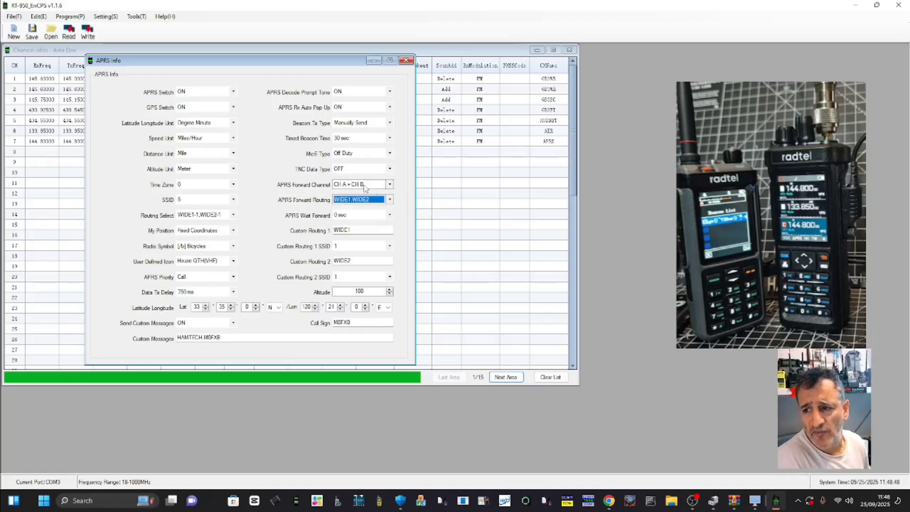
pyautogui.click(390, 185)
pyautogui.click(391, 186)
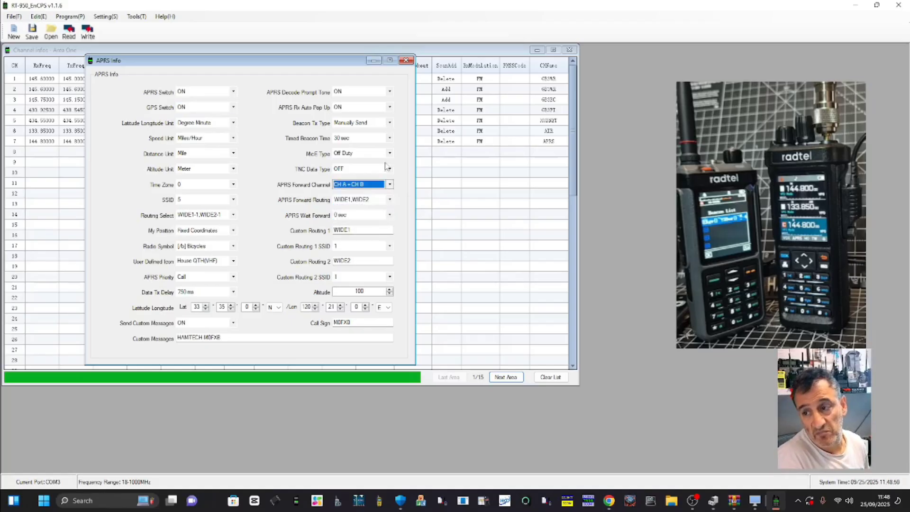
pyautogui.click(233, 216)
pyautogui.click(233, 216)
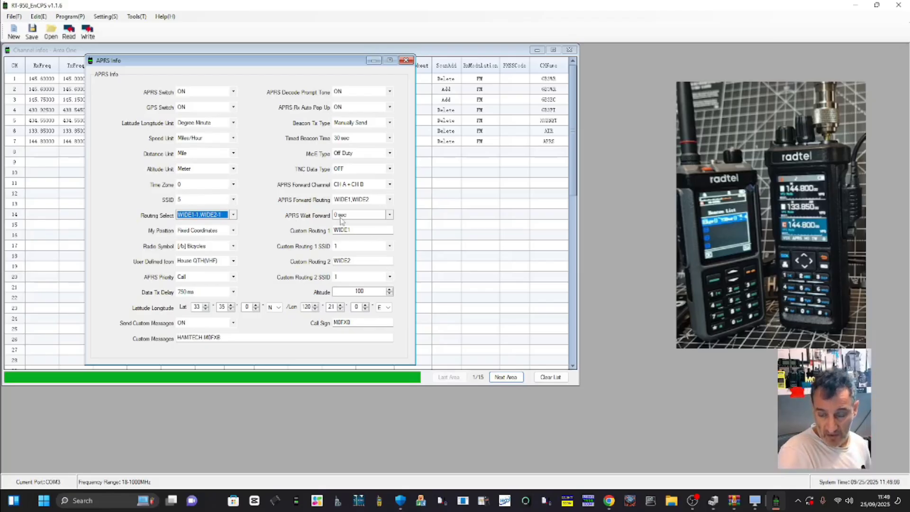
pyautogui.click(692, 501)
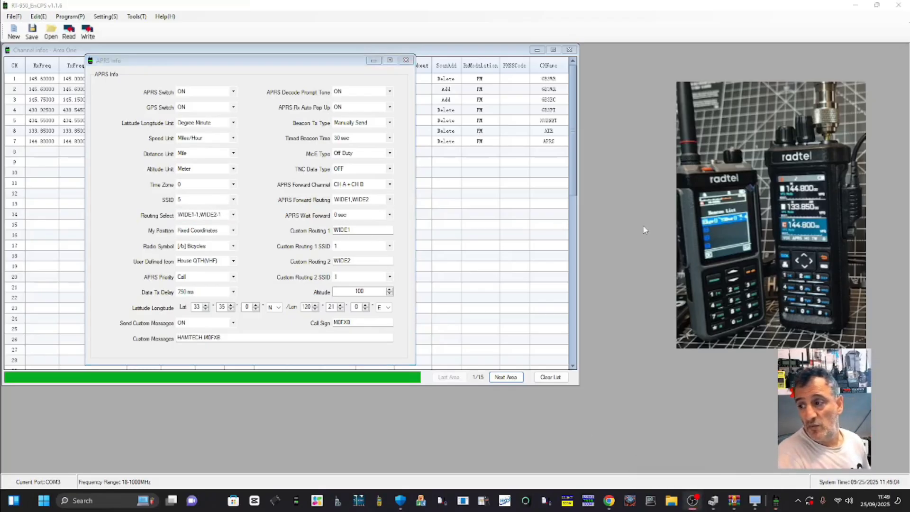